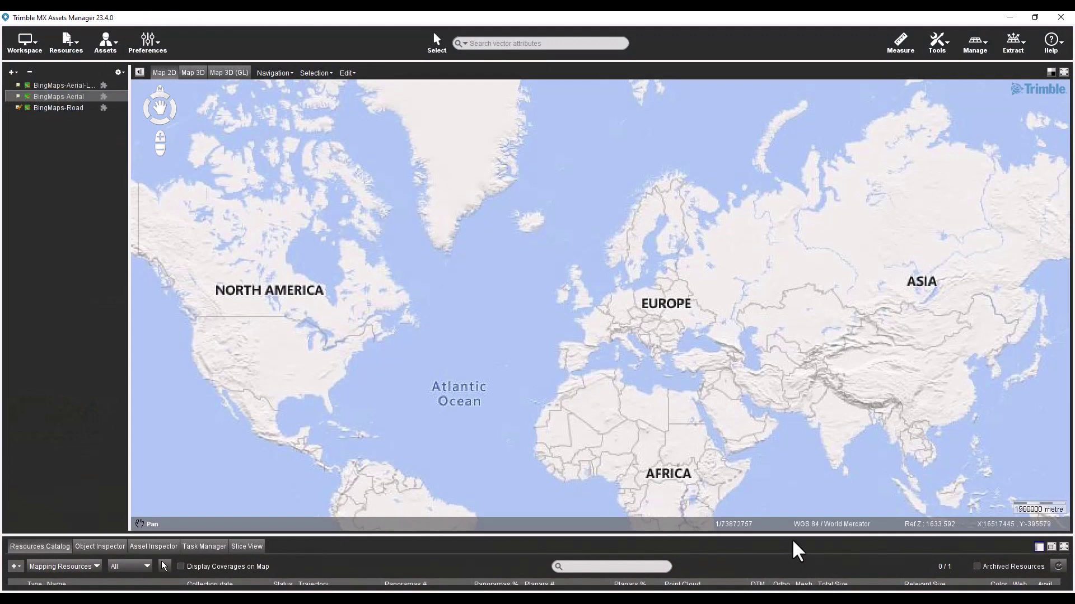
Drag the map/catalog splitter upward so the MX9 Training Mission catalog panel is taller.
drag(791, 536, 771, 386)
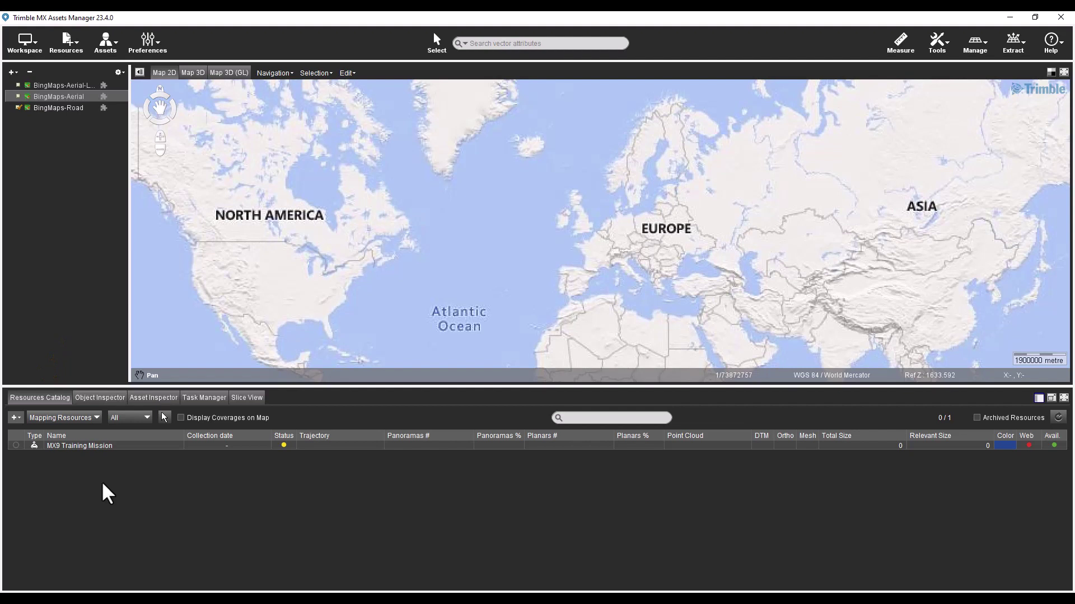
click(16, 418)
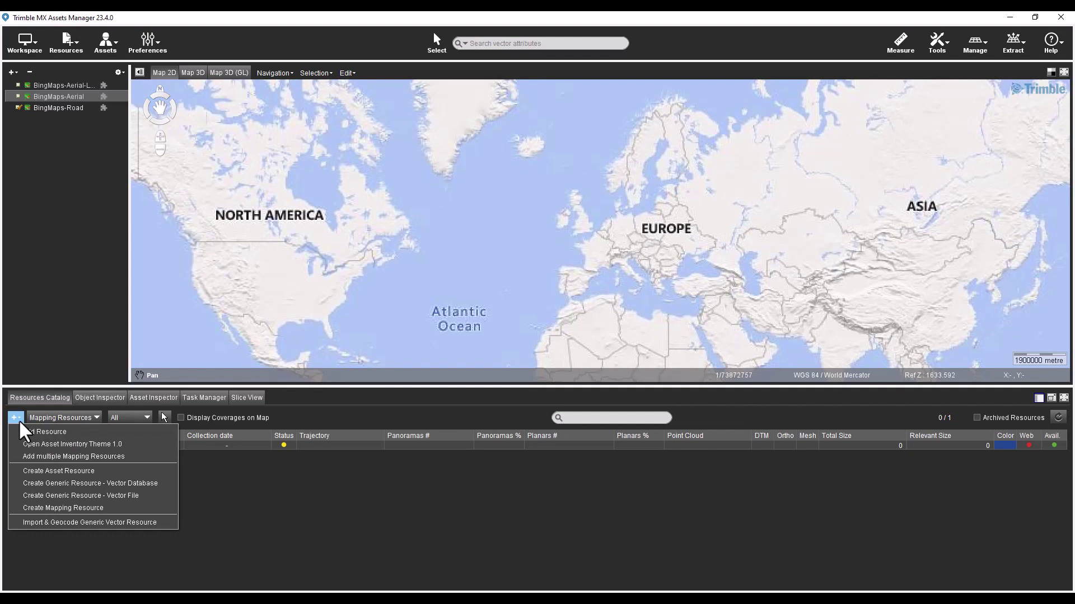
click(154, 509)
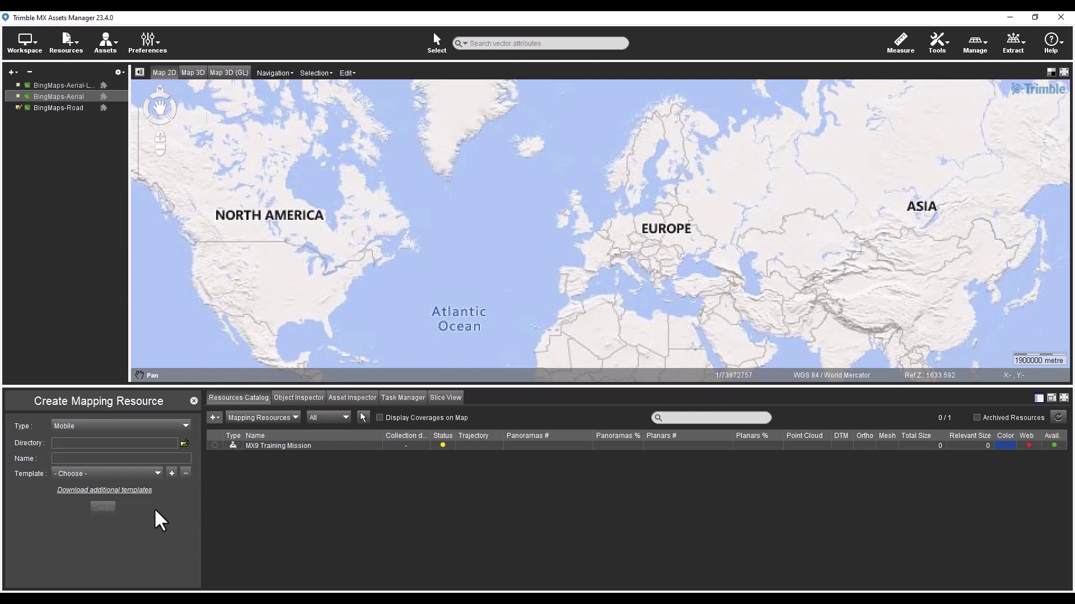
click(186, 424)
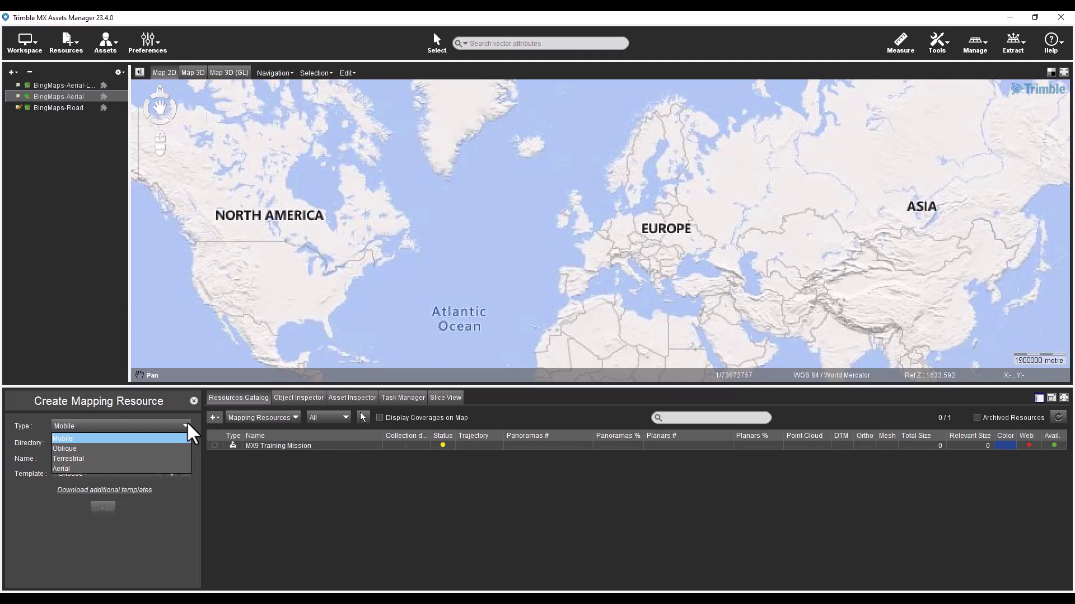
click(168, 519)
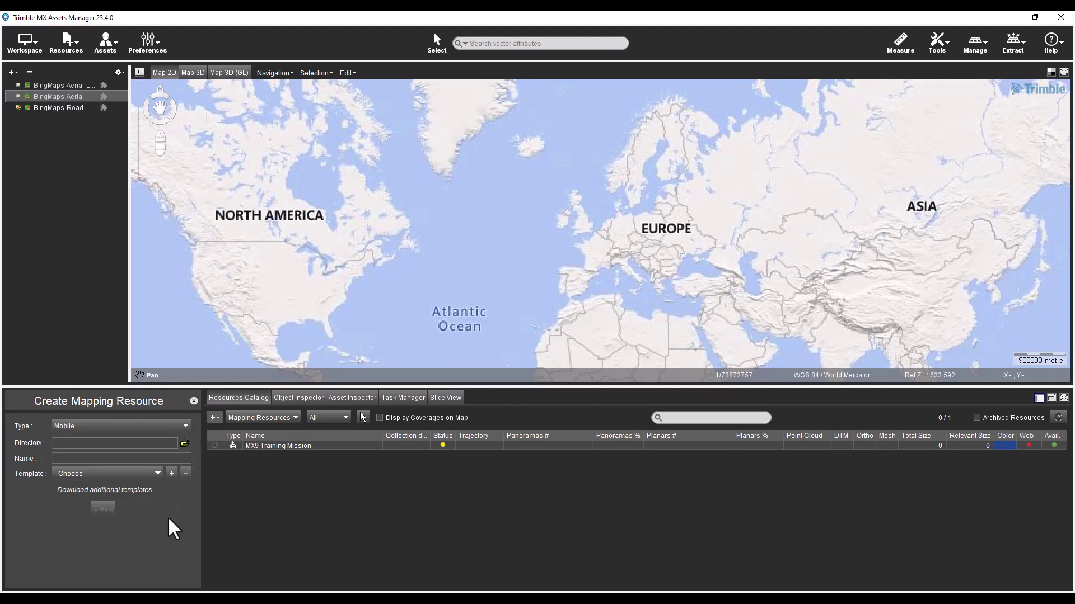
Load the MX9 Training Mission and set the map CRS to NAD83 / Colorado Central.
click(193, 402)
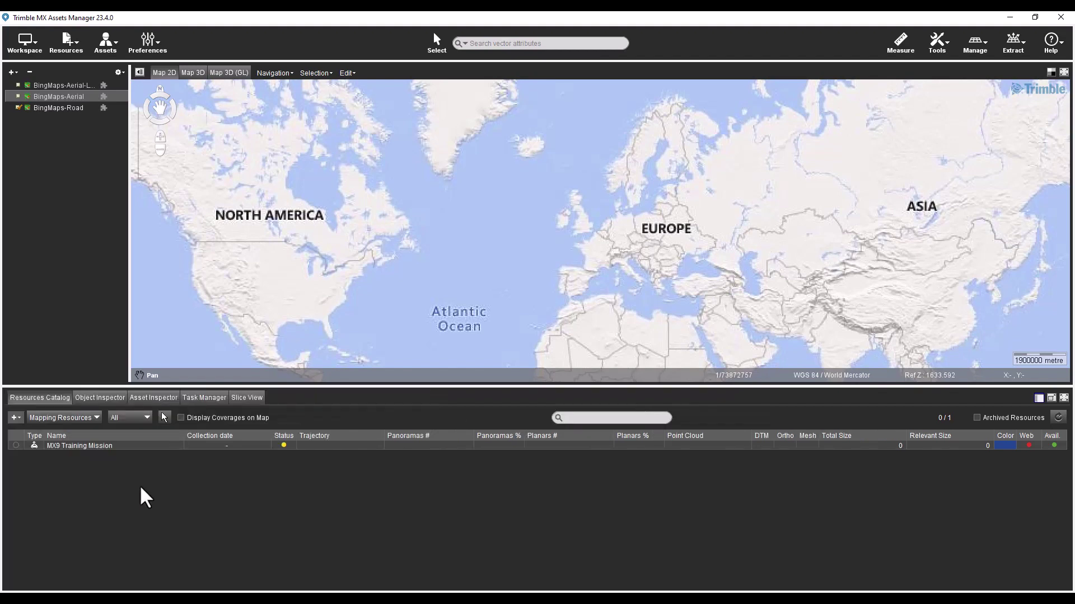
click(15, 446)
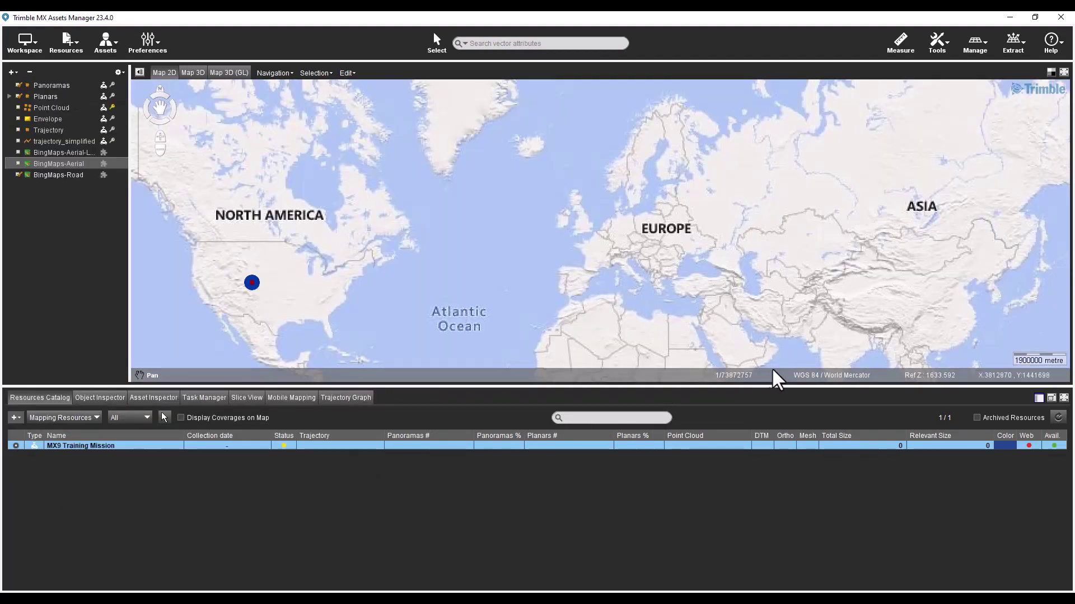
click(798, 375)
click(514, 263)
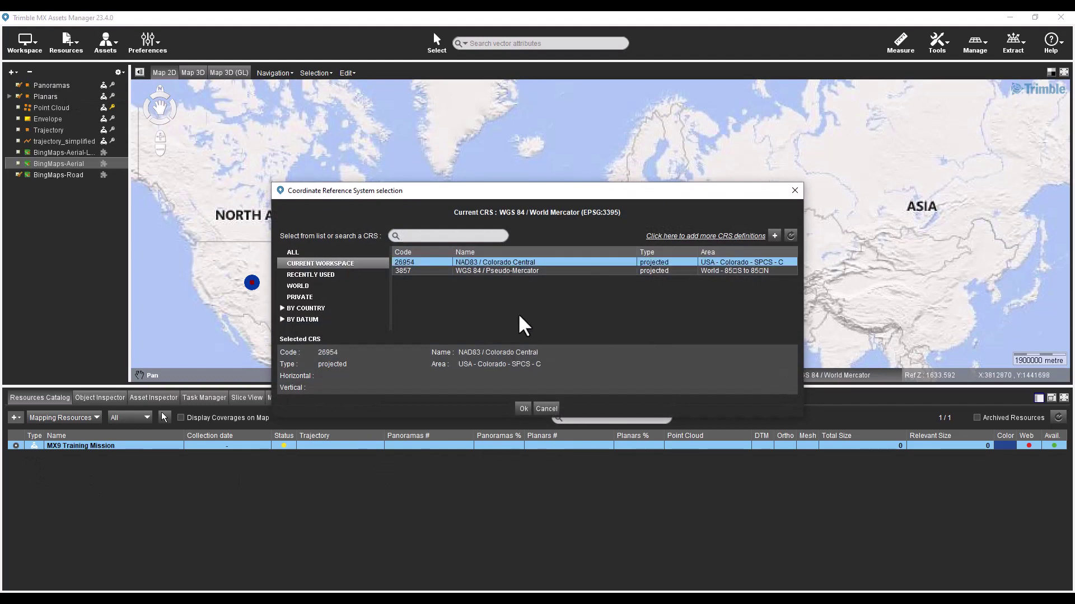
click(522, 408)
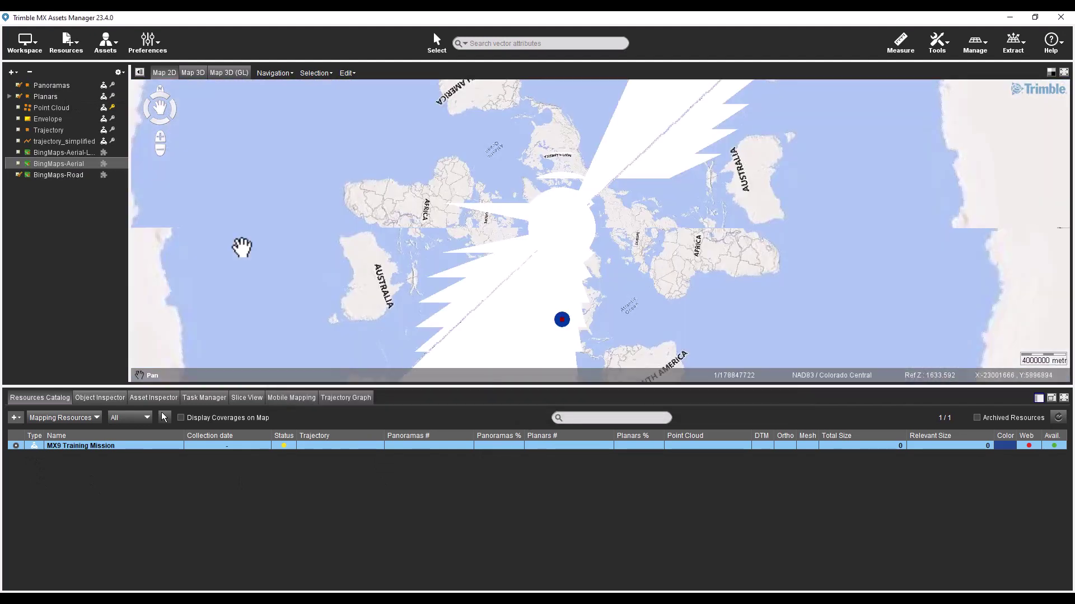
Zoom the map to the Point Cloud layer's extent, then unload the mission.
click(15, 108)
right_click(36, 106)
click(78, 215)
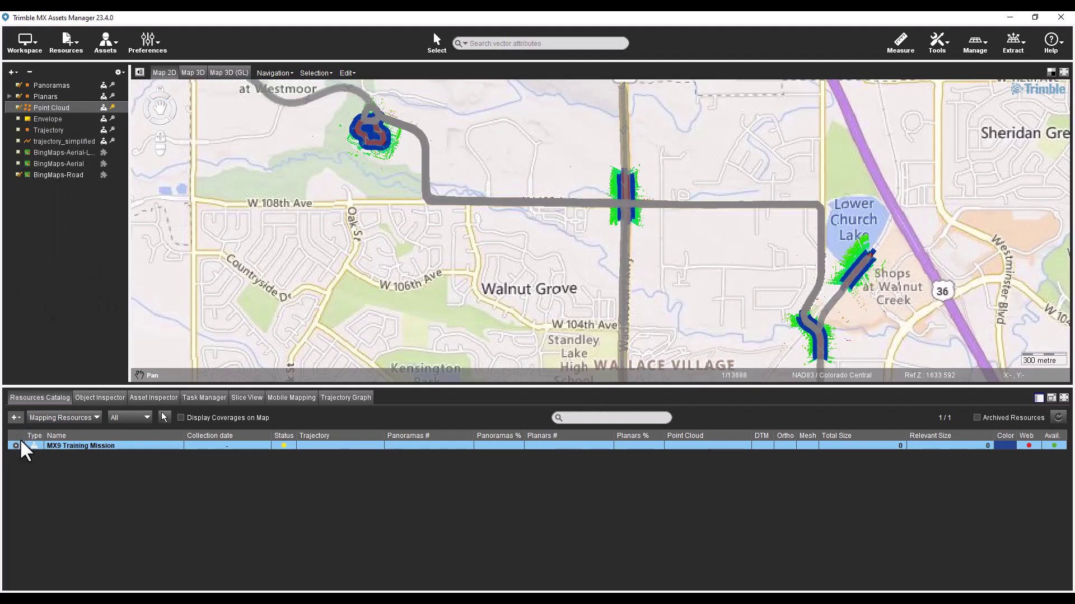
click(15, 445)
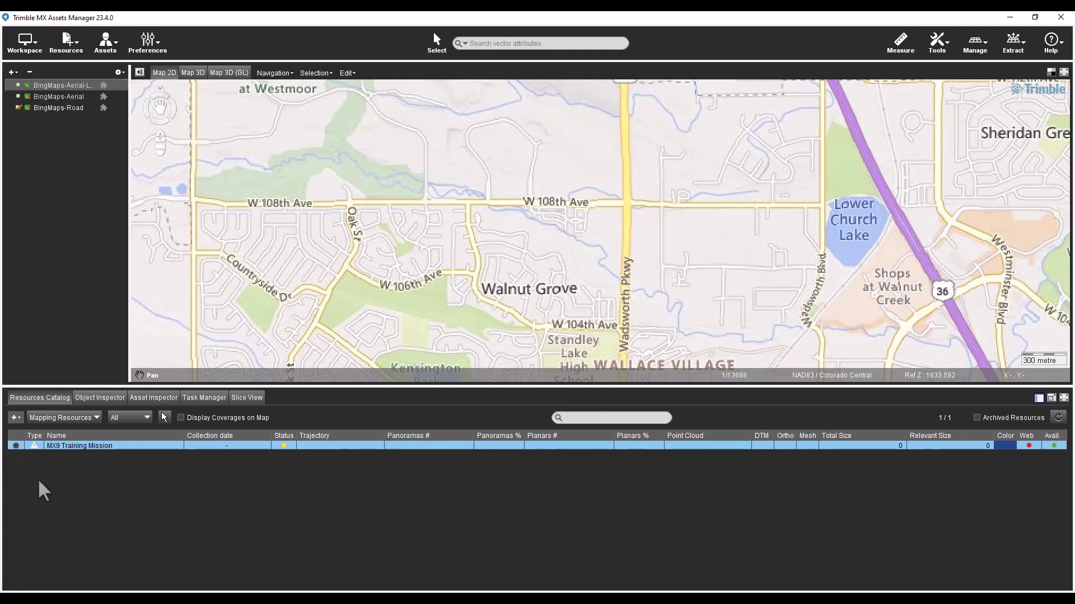
right_click(135, 447)
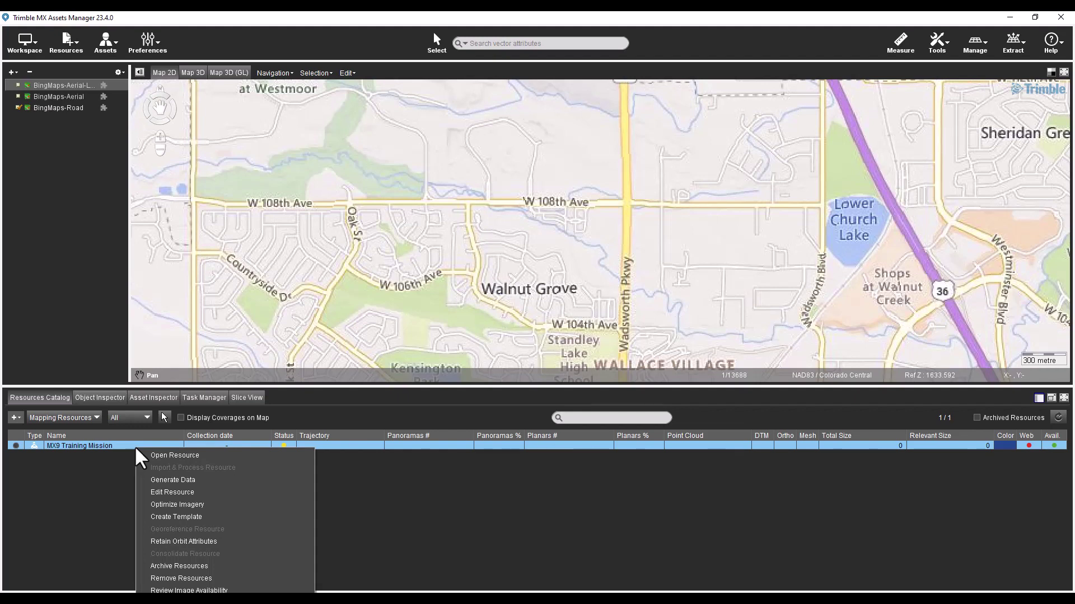
Open the MX9 Training Mission in Edit Resource, then close the Edit Mapping Resource panel.
click(249, 491)
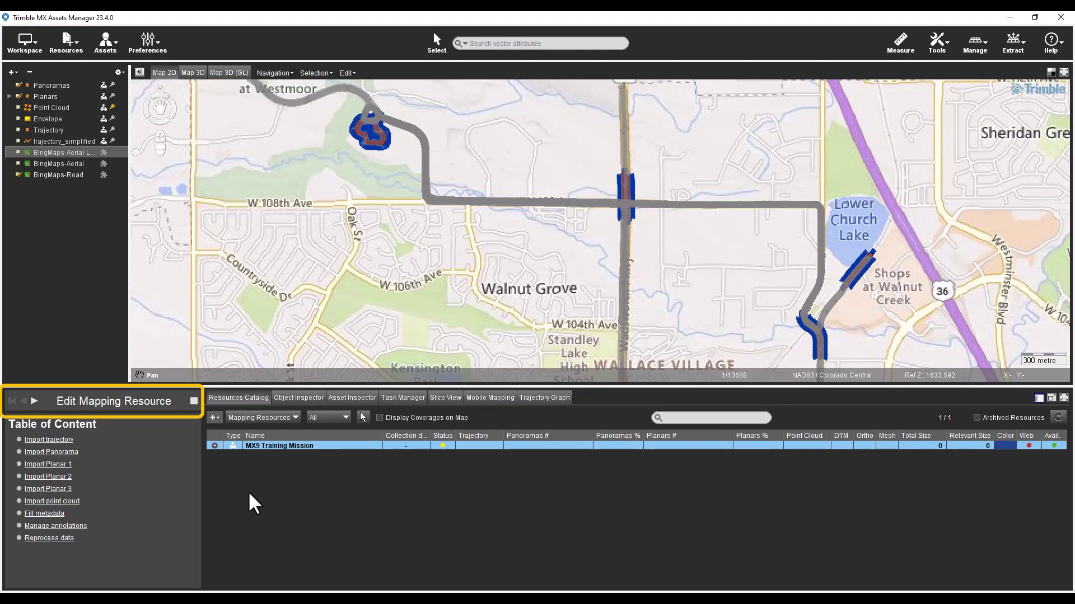
click(193, 401)
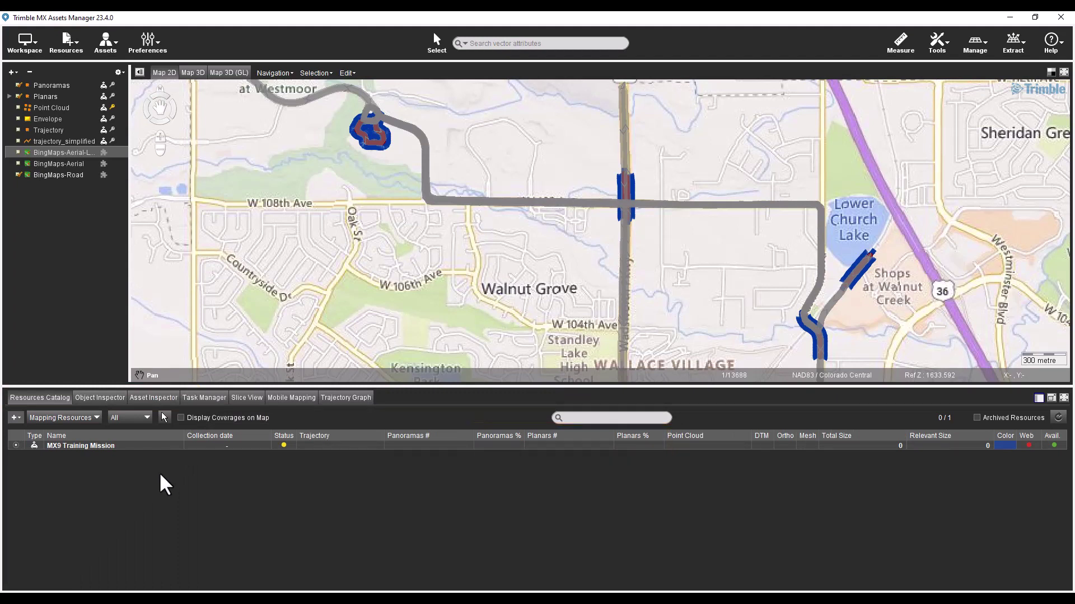
Review image availability for the MX9 Training Mission.
click(170, 446)
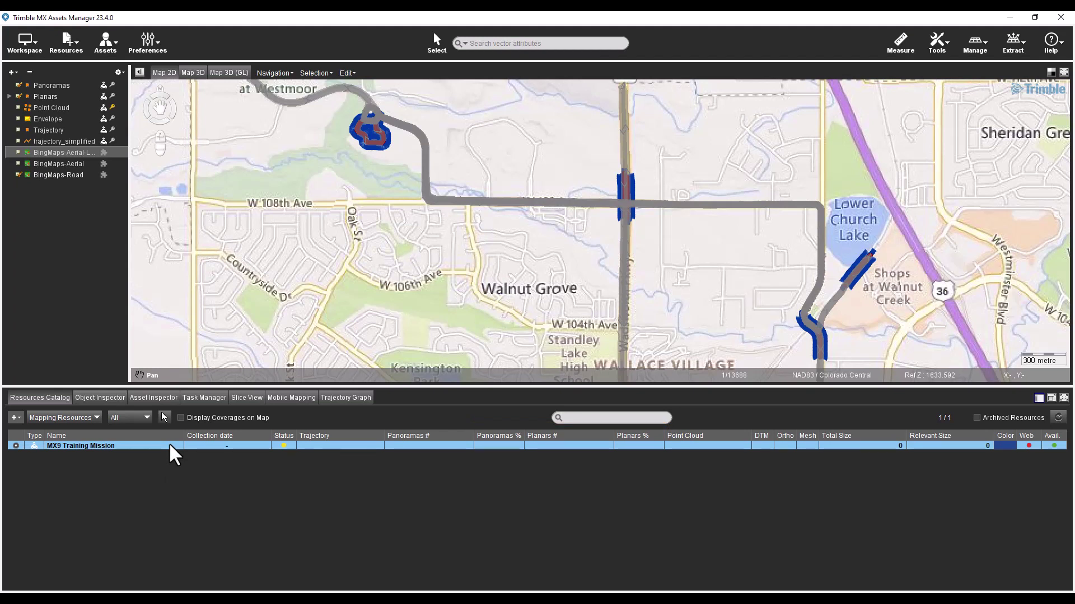
right_click(169, 445)
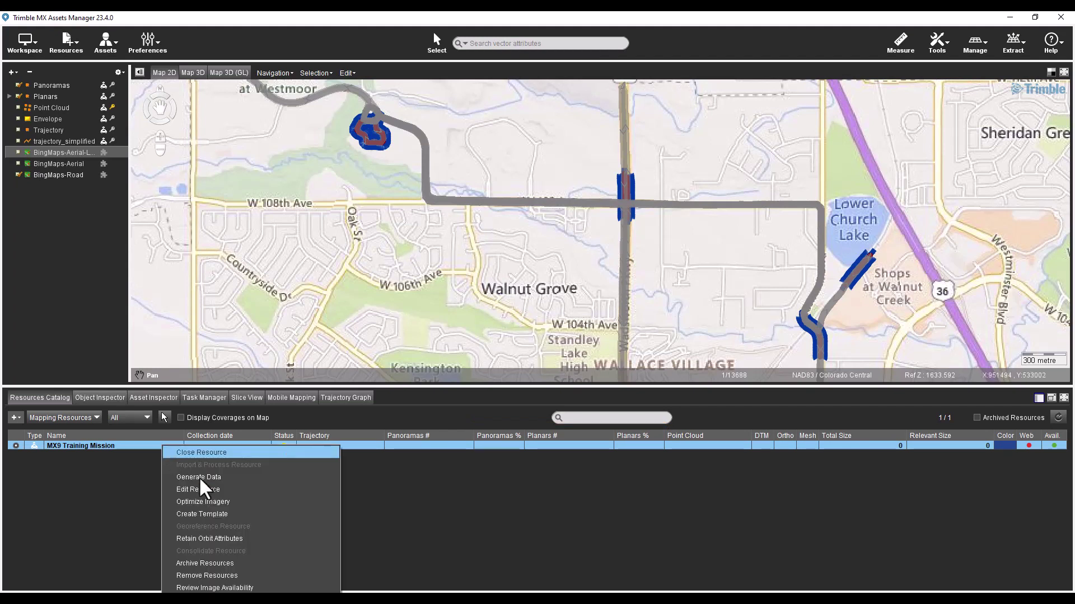
click(295, 589)
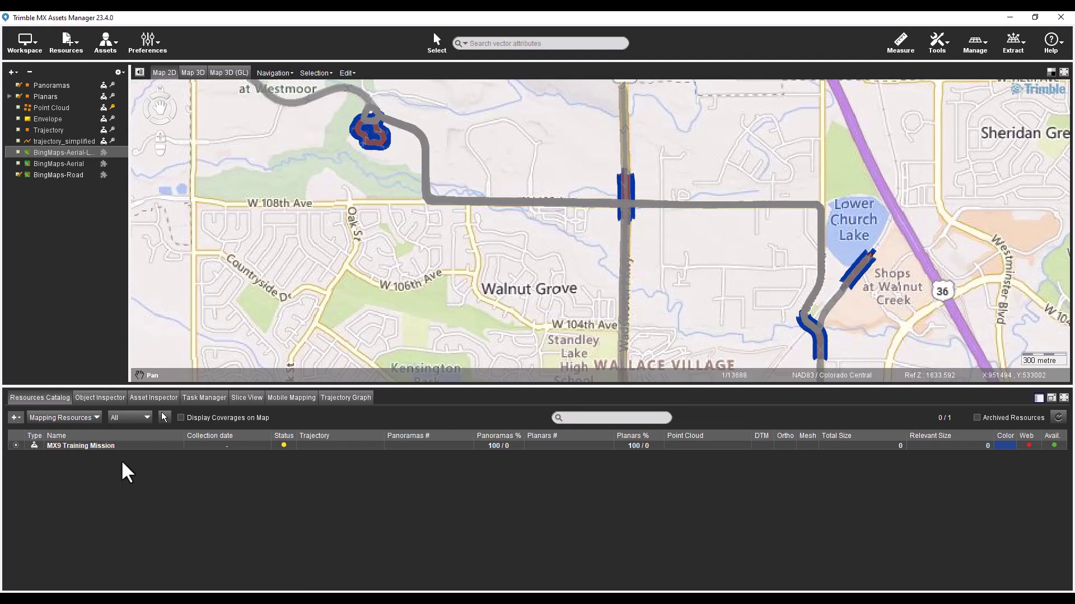
Remove the MX9 Training Mission from the Resources Catalog.
right_click(136, 446)
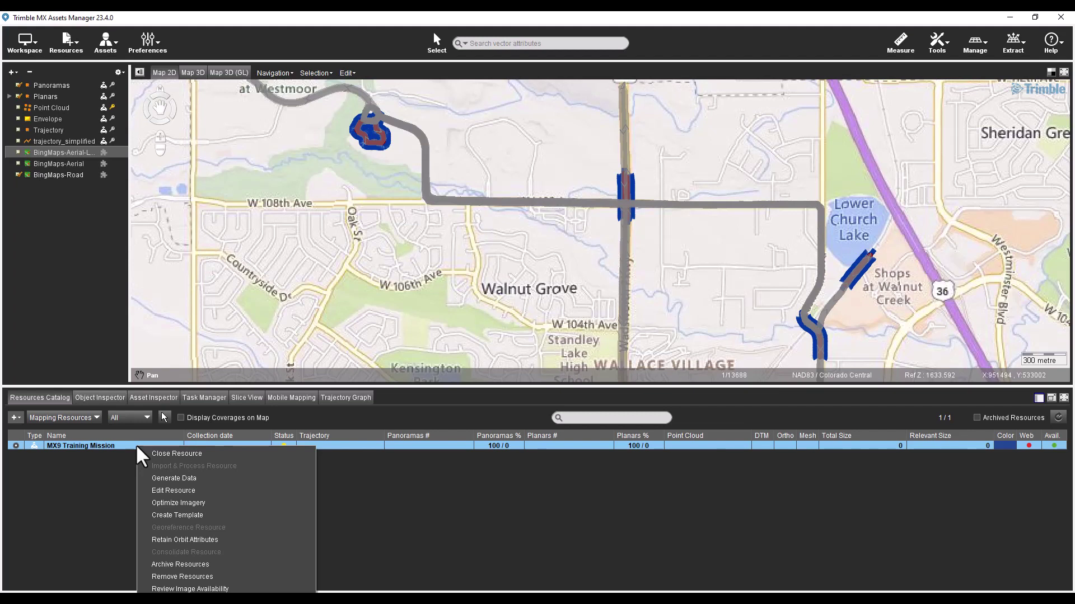
click(267, 577)
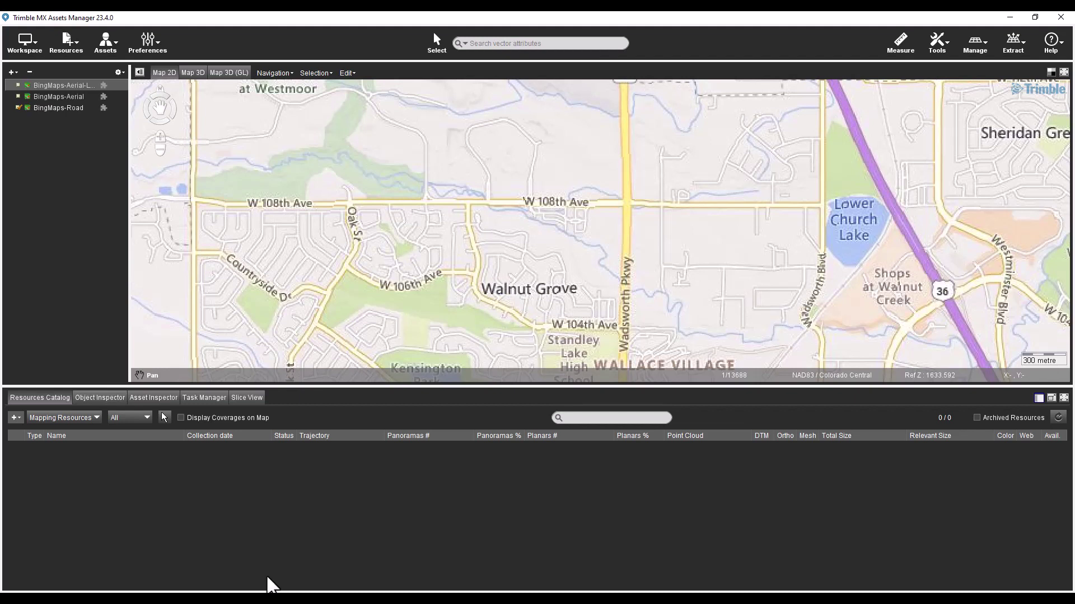
click(20, 417)
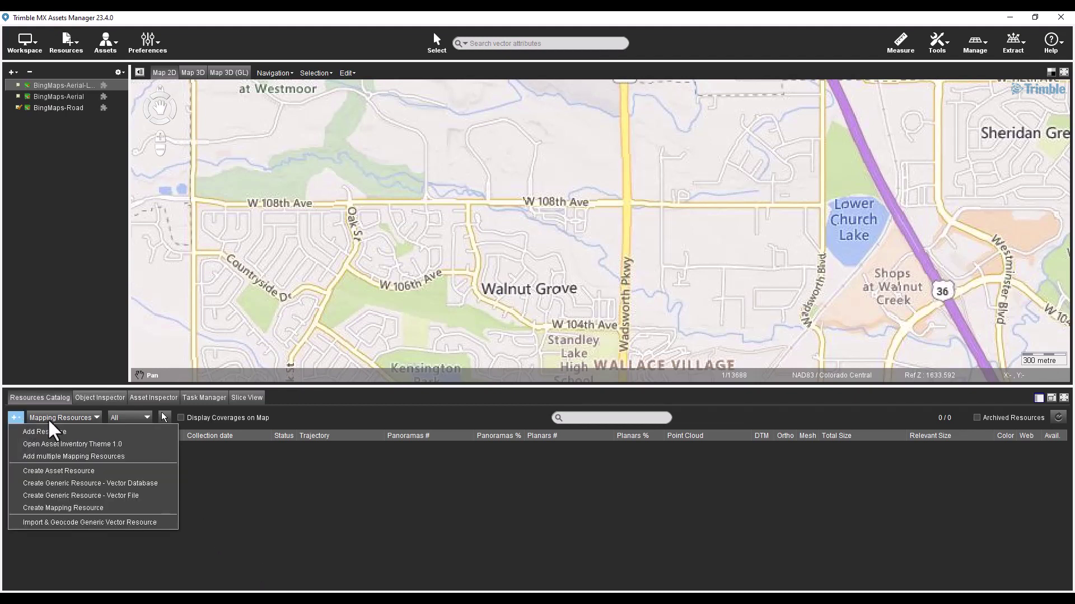
Re-add the MX9 Training Mission from orbit_mm_run.omr in its mission folder.
click(145, 432)
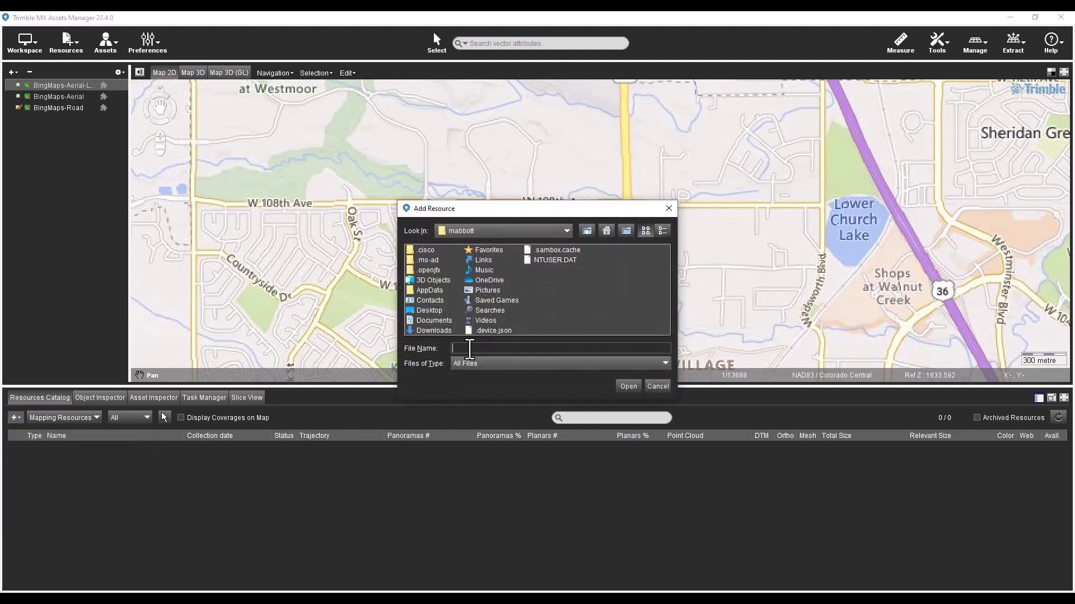
key(ctrl+v)
key(Return)
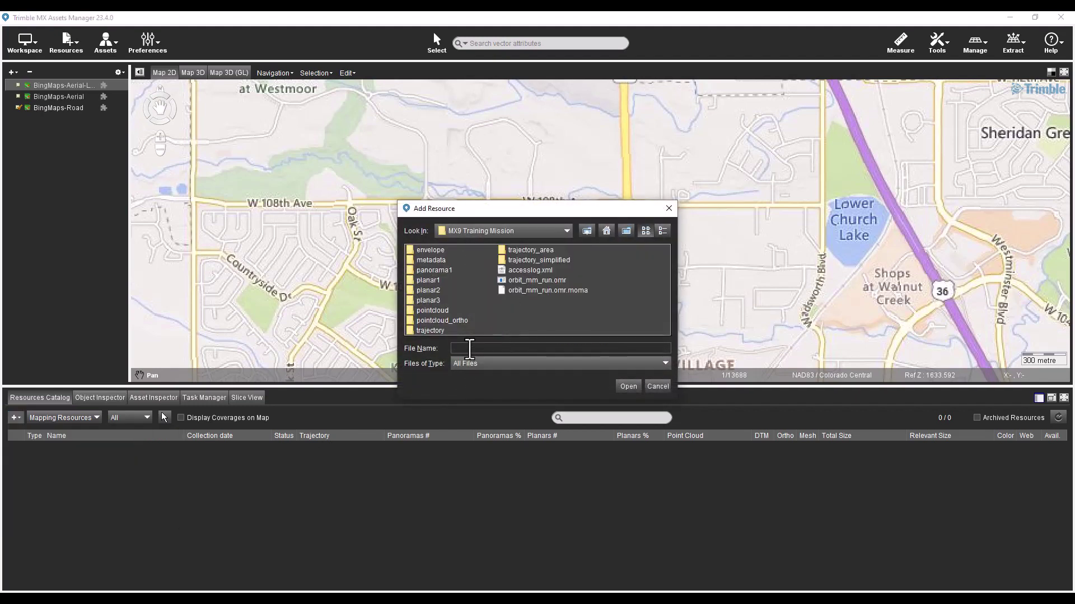
click(538, 279)
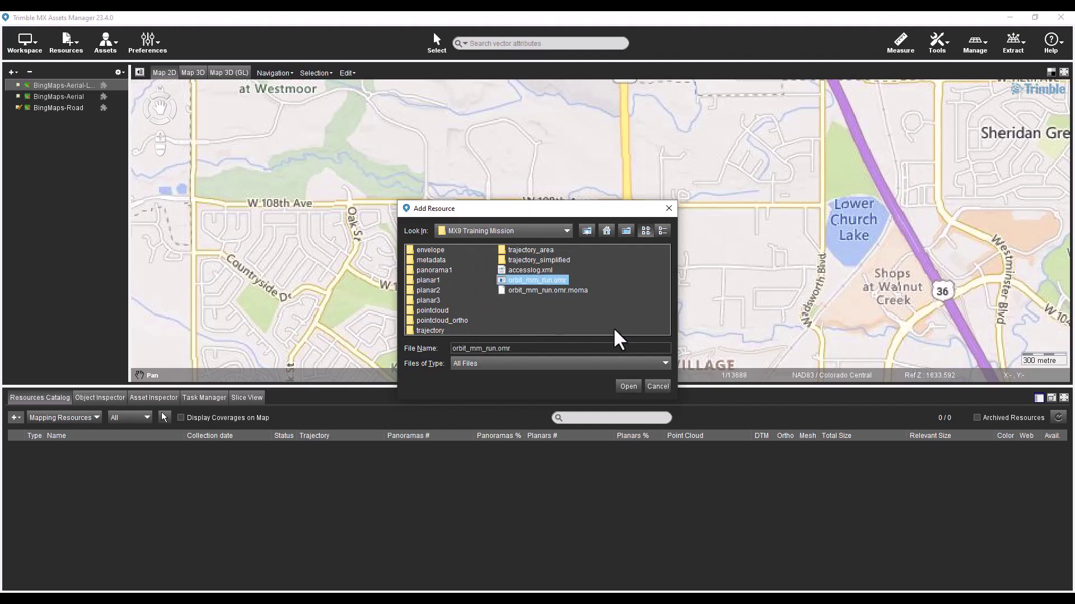
click(627, 386)
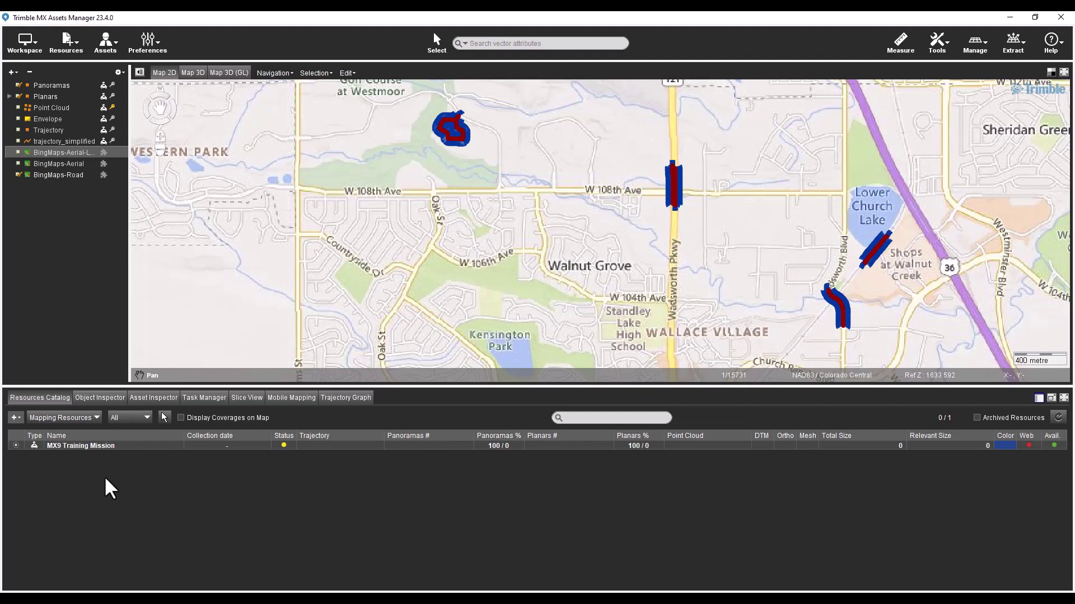
click(16, 419)
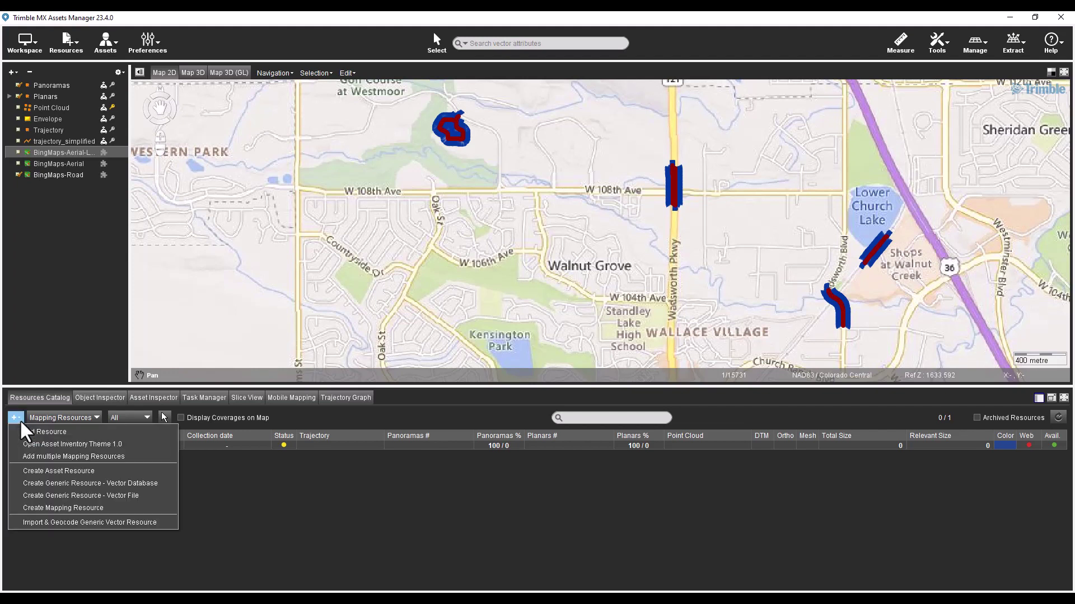
Start creating a generic resource from a vector file.
click(172, 495)
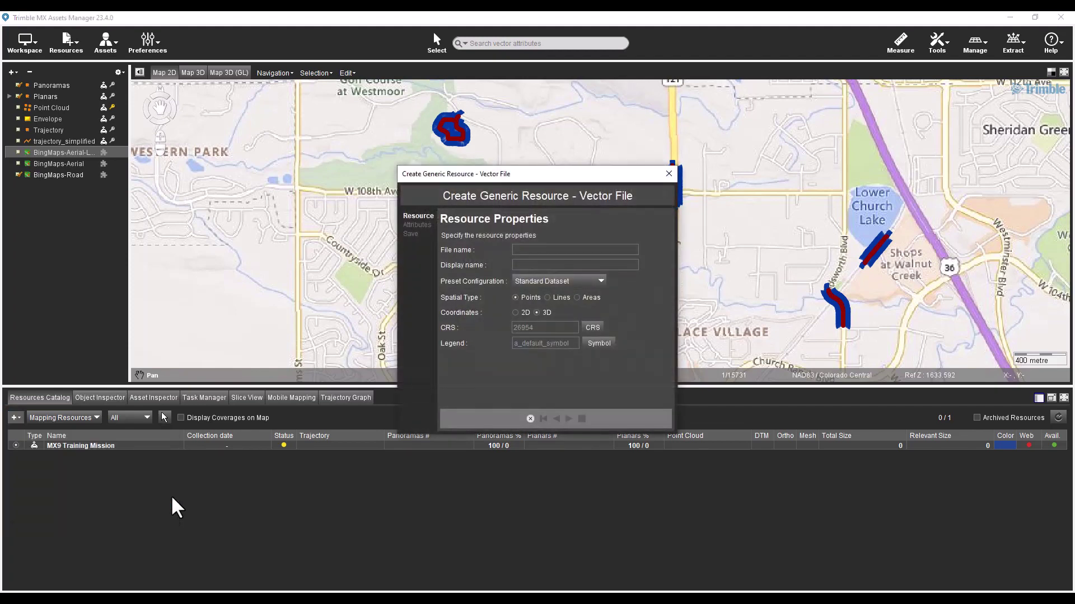
click(530, 419)
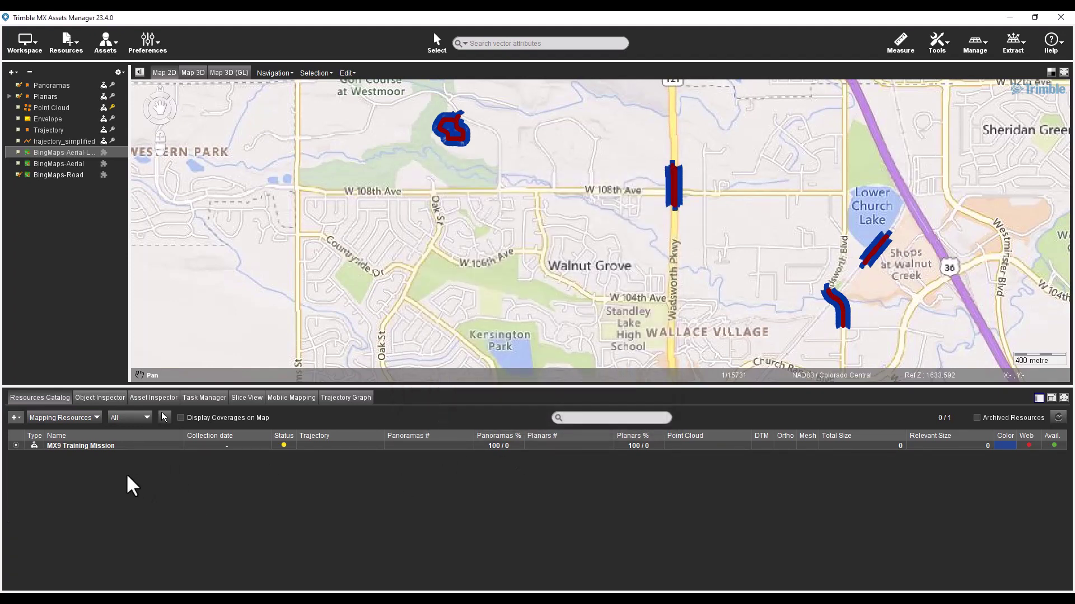
click(15, 418)
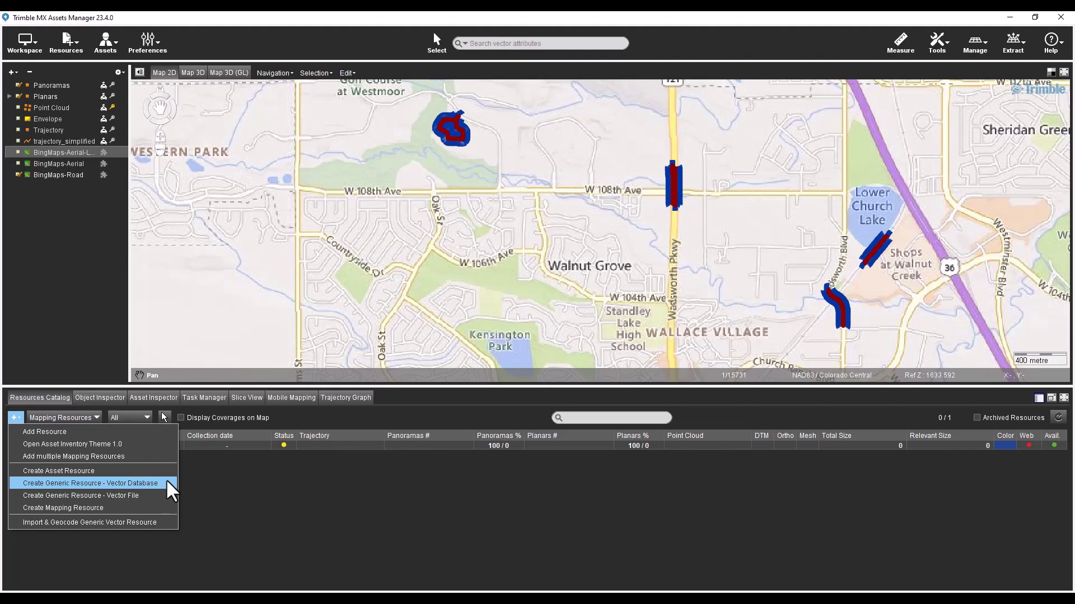
Add Poles.ovf from the Trimble MX > Vector Resources folder as a resource.
click(139, 433)
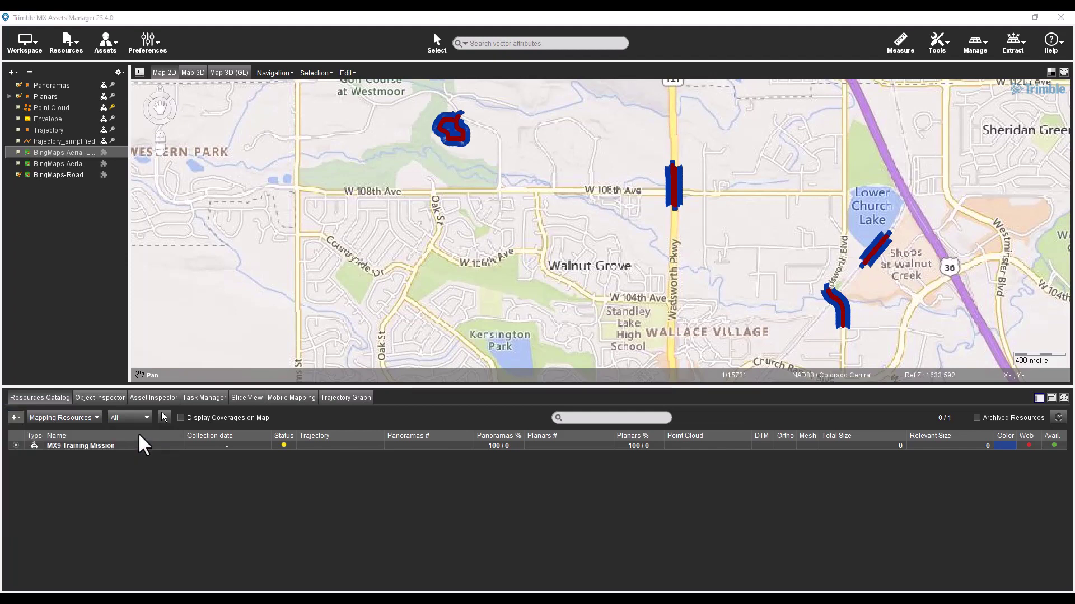
click(586, 231)
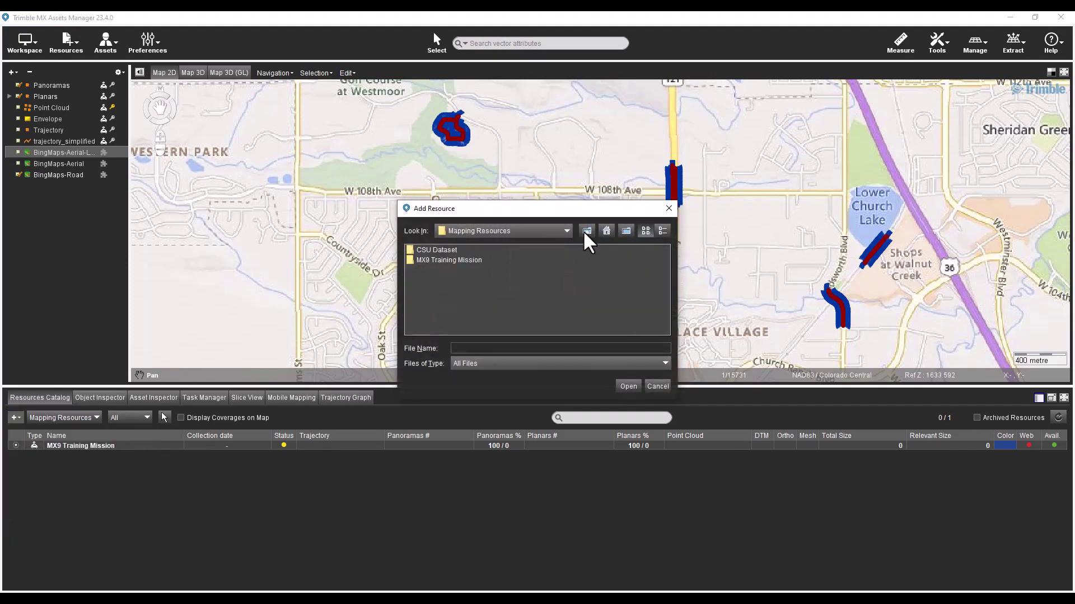
click(586, 231)
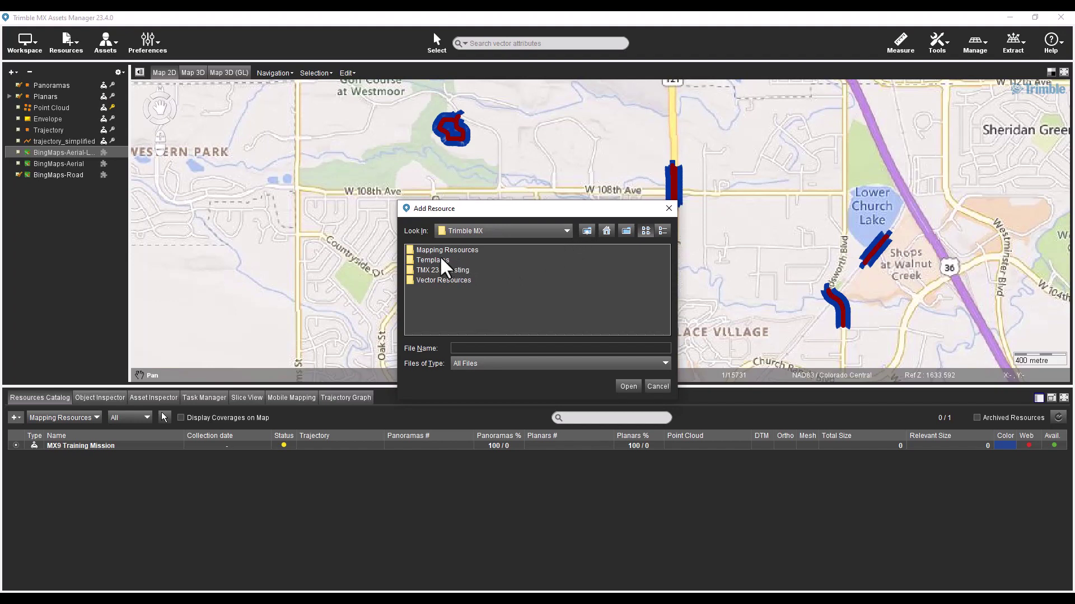
double_click(441, 281)
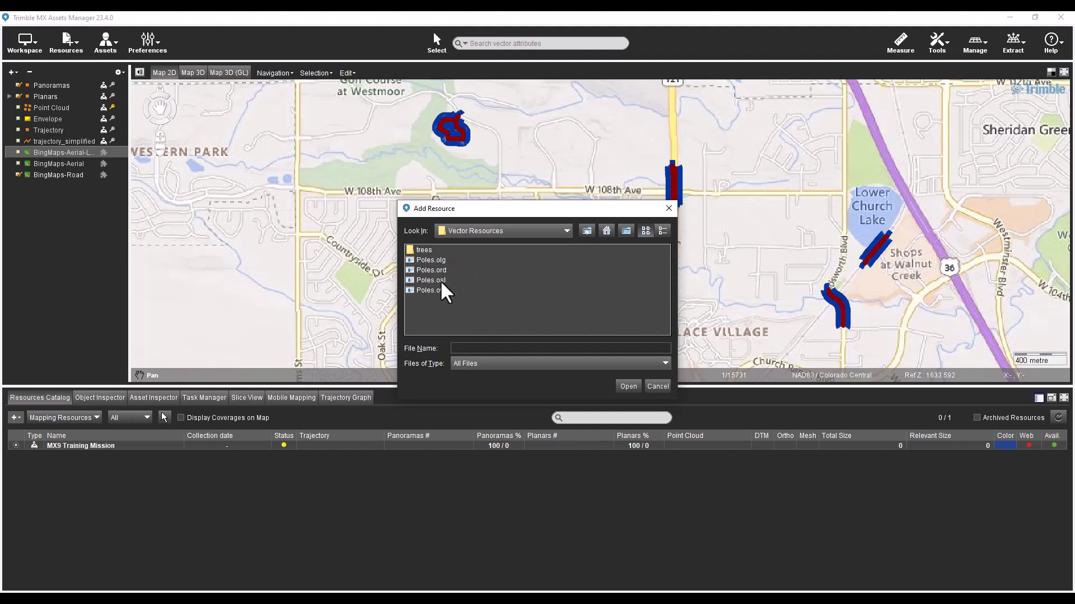
click(442, 288)
click(628, 386)
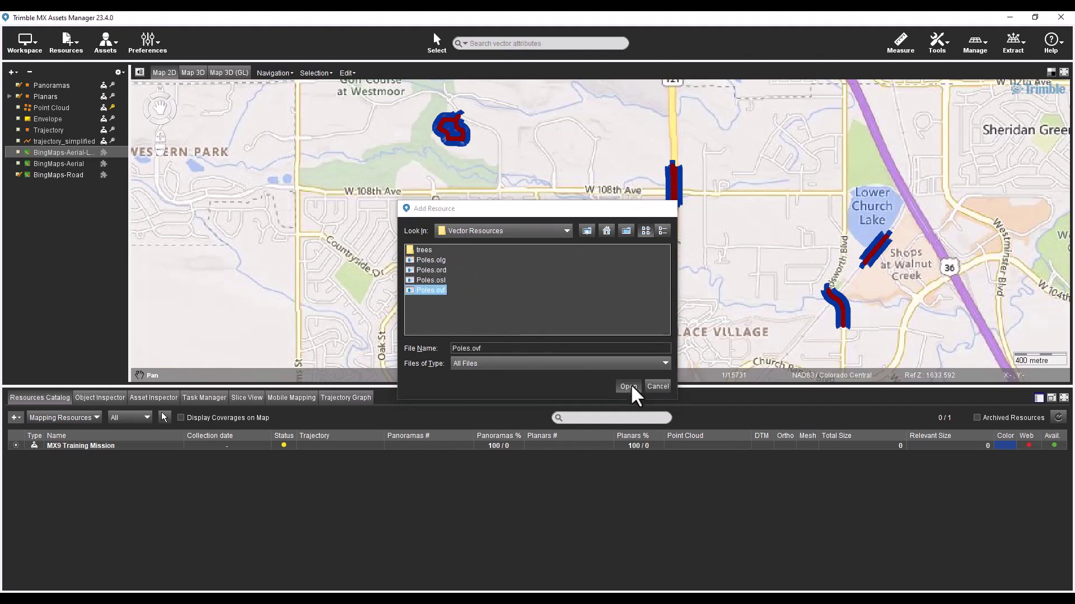
Zoom the map in on the poles at Wadsworth and 108th.
click(279, 73)
click(298, 108)
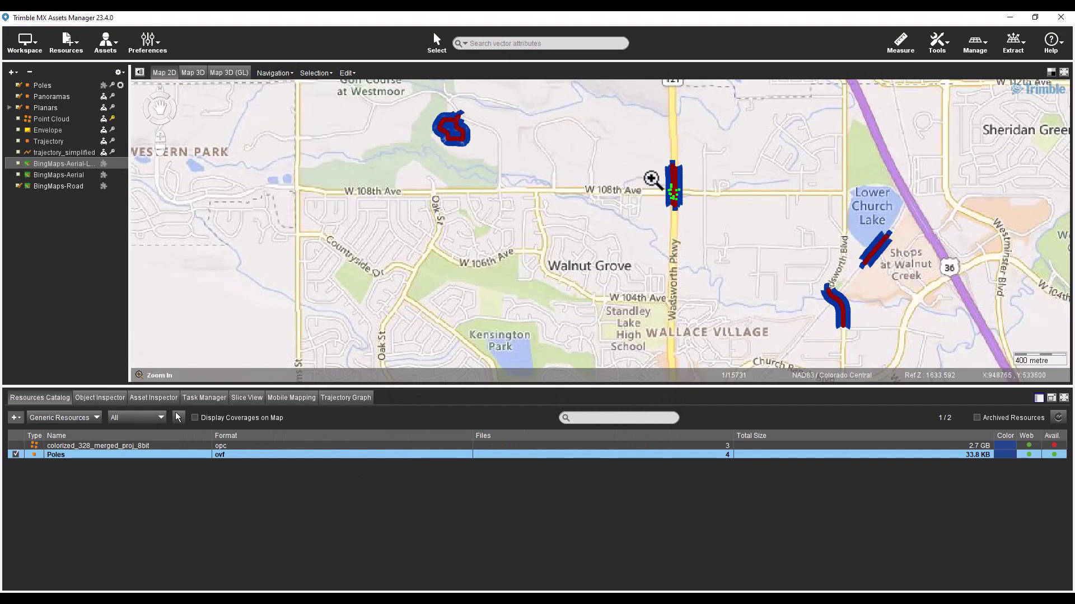
drag(648, 177, 696, 213)
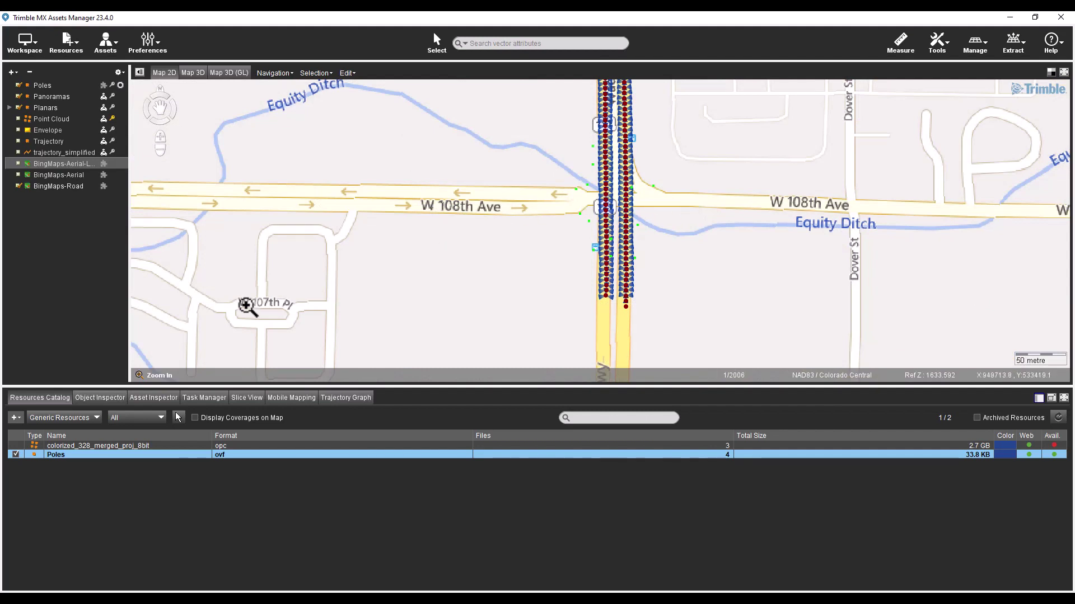
Switch the catalog to Mapping Resources and back to Generic Resources, listing Poles and the point cloud.
click(99, 417)
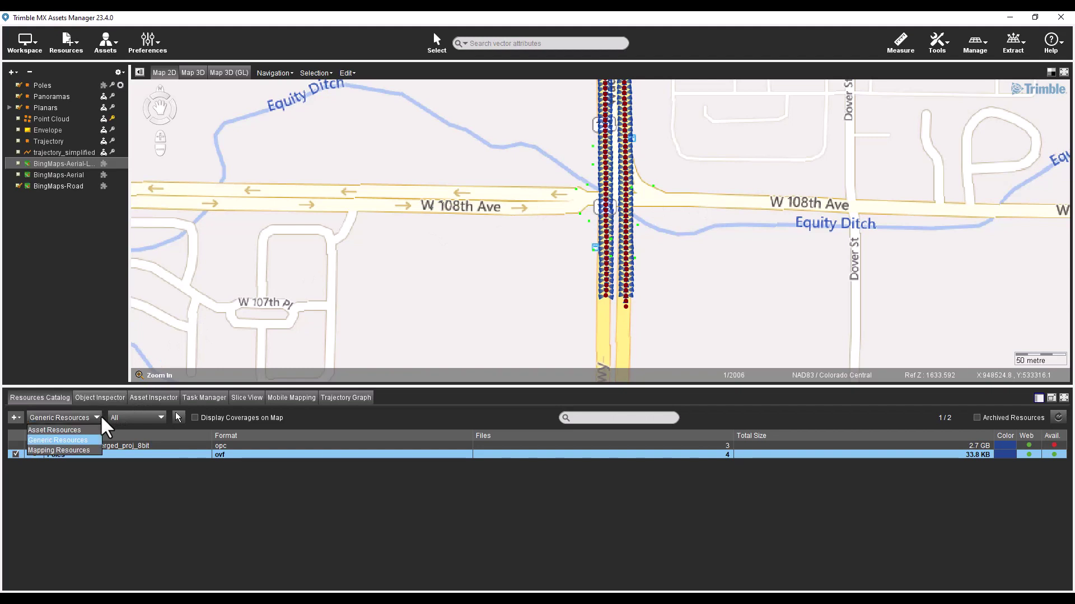
click(98, 450)
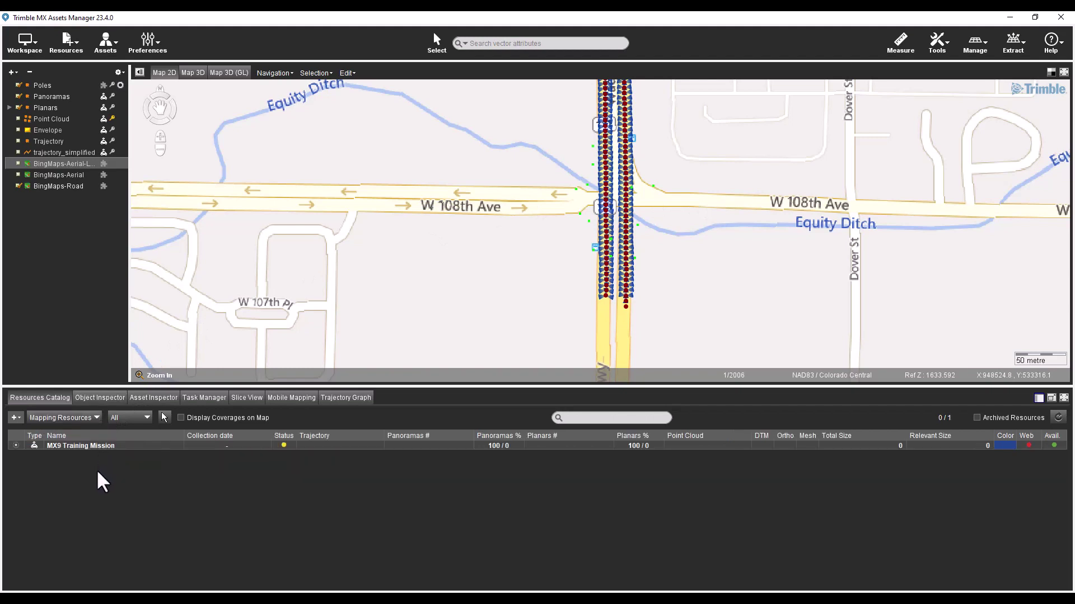
click(93, 417)
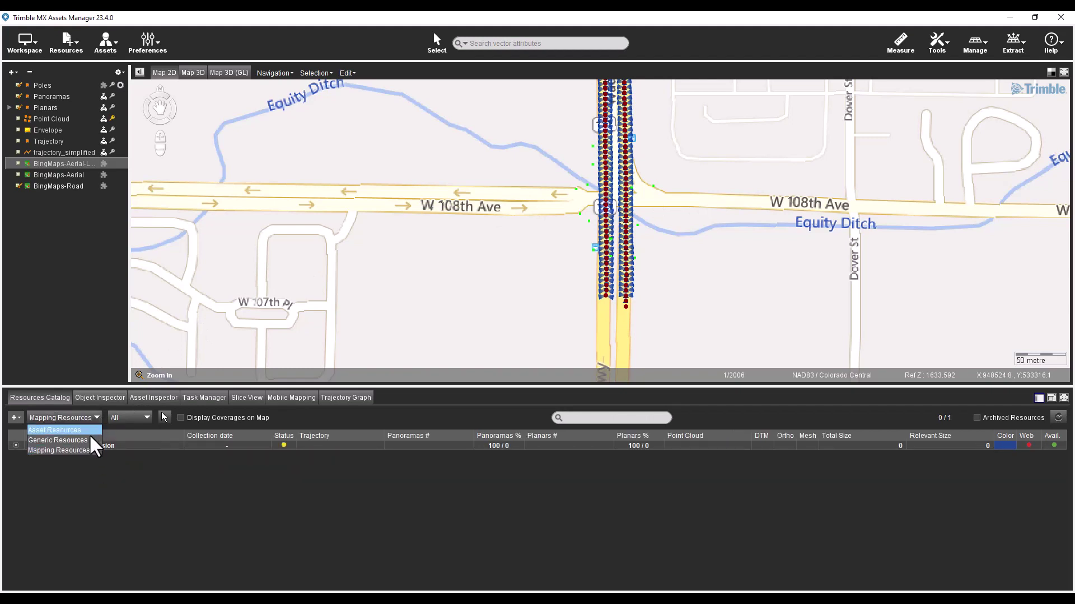
click(89, 440)
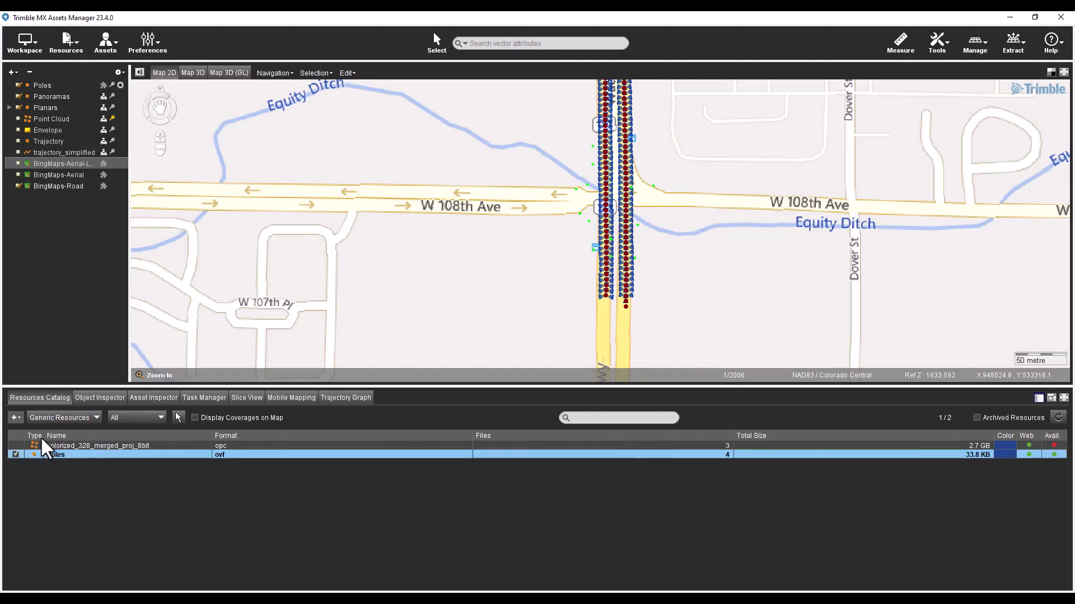
click(16, 418)
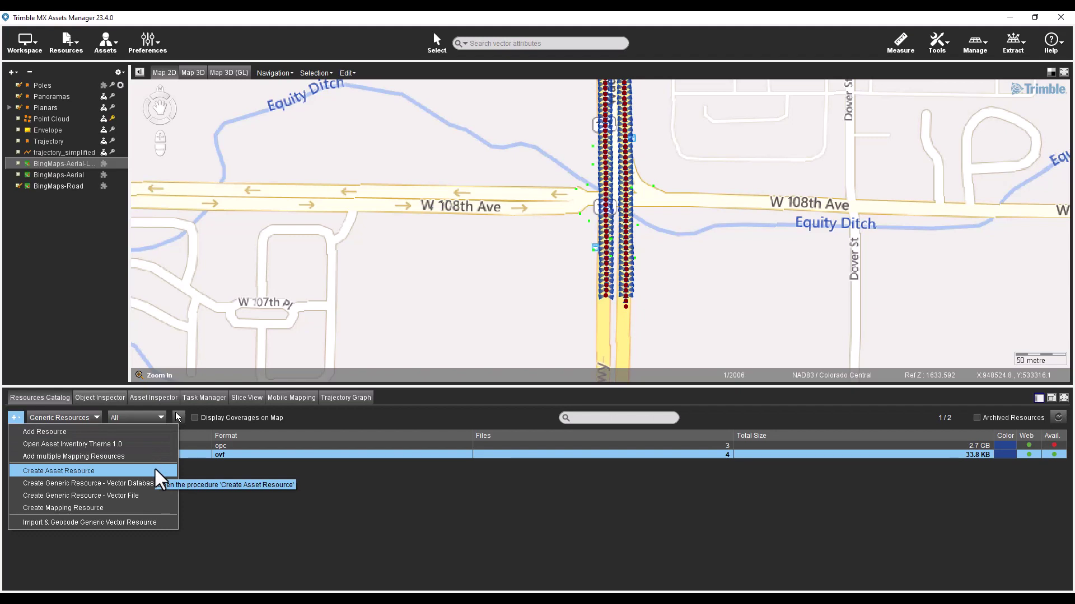
click(209, 473)
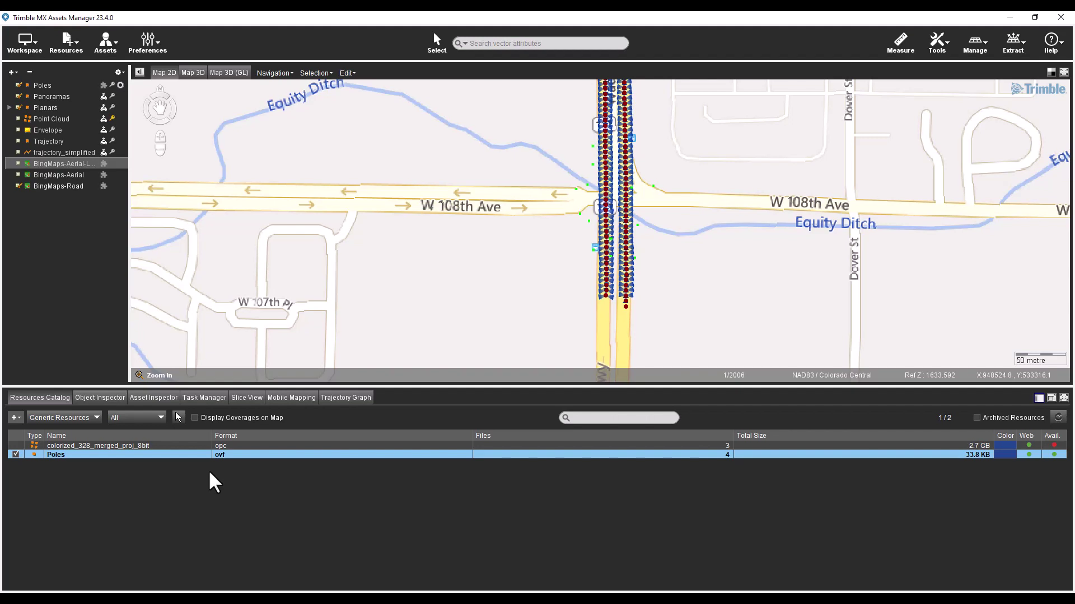
click(76, 43)
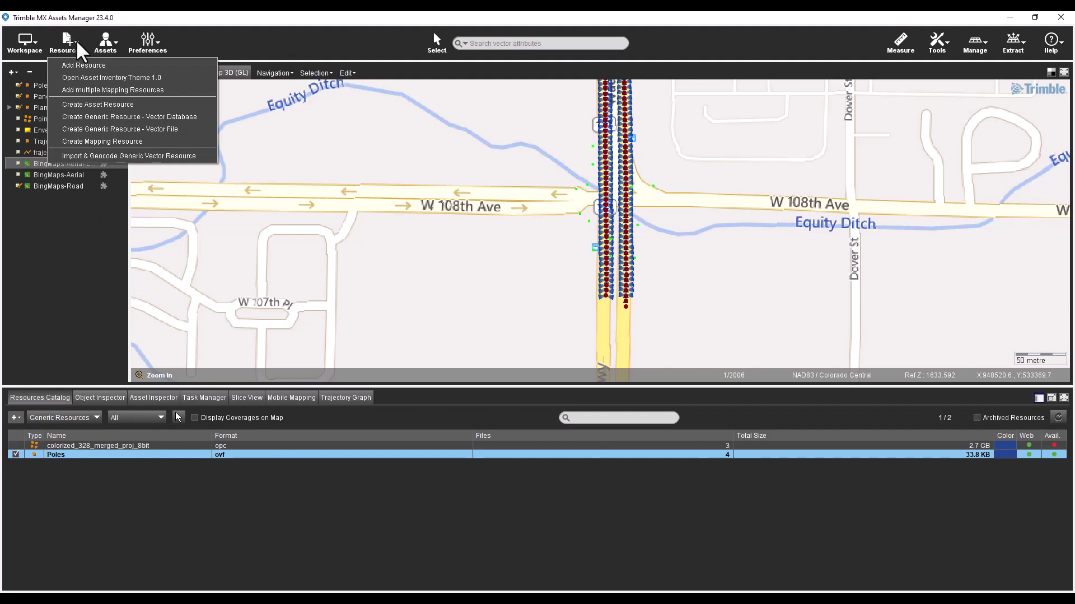
click(224, 38)
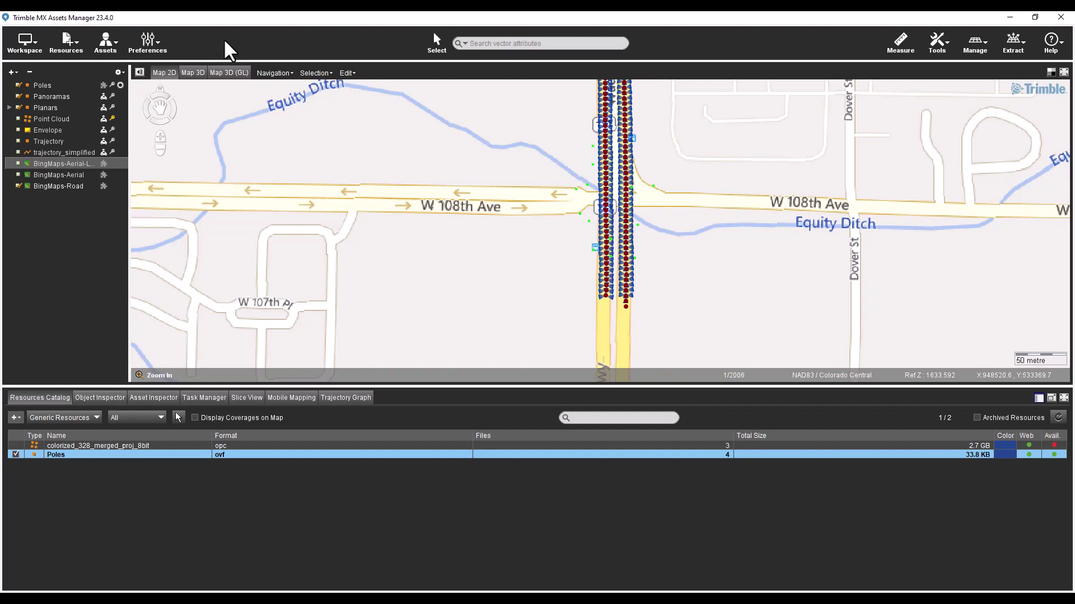
click(114, 43)
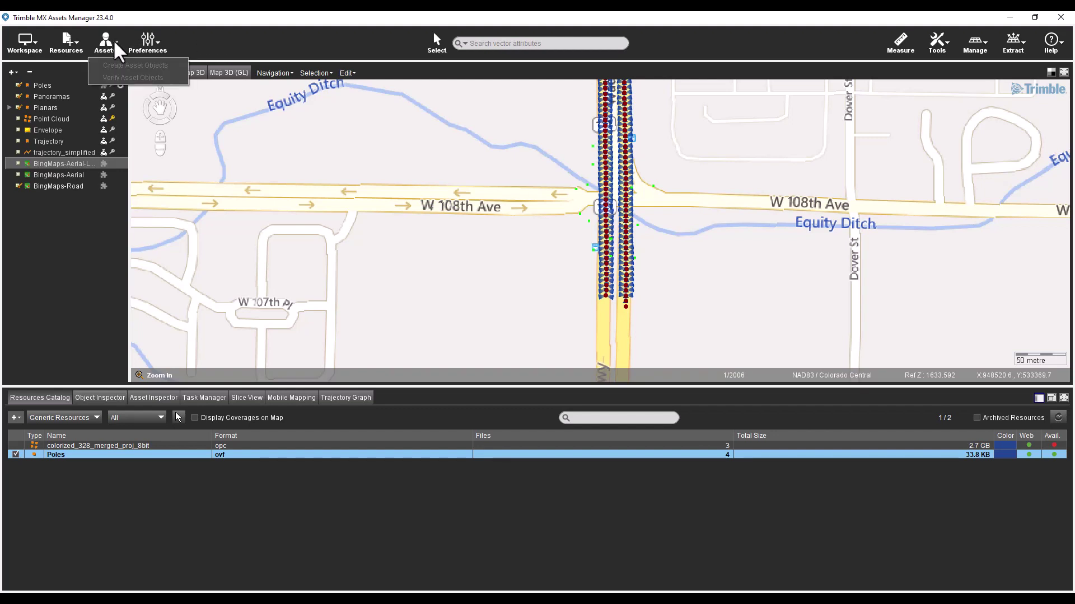
key(Escape)
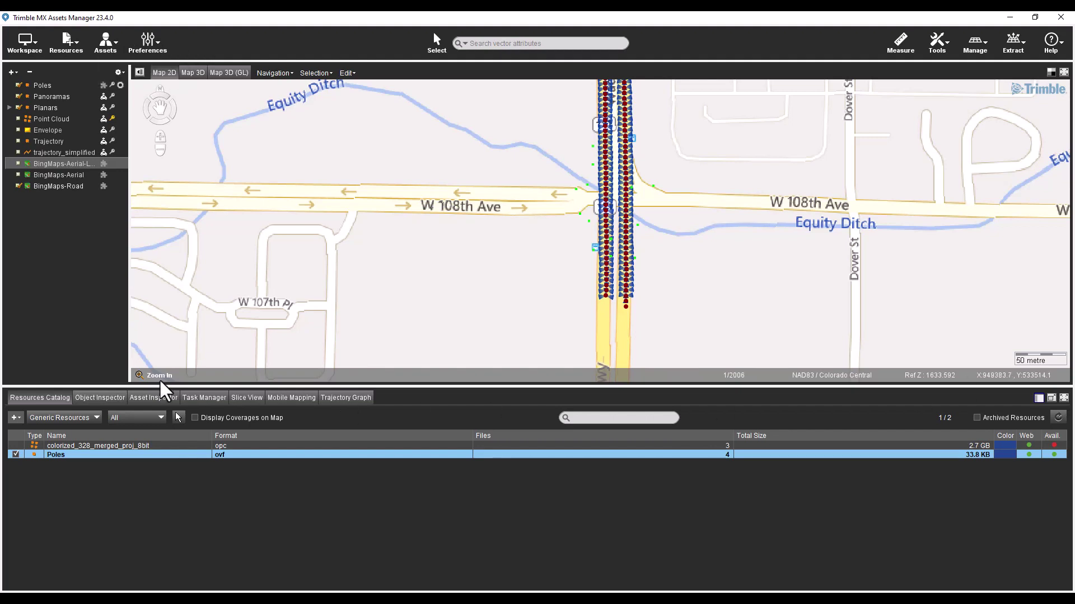
click(149, 396)
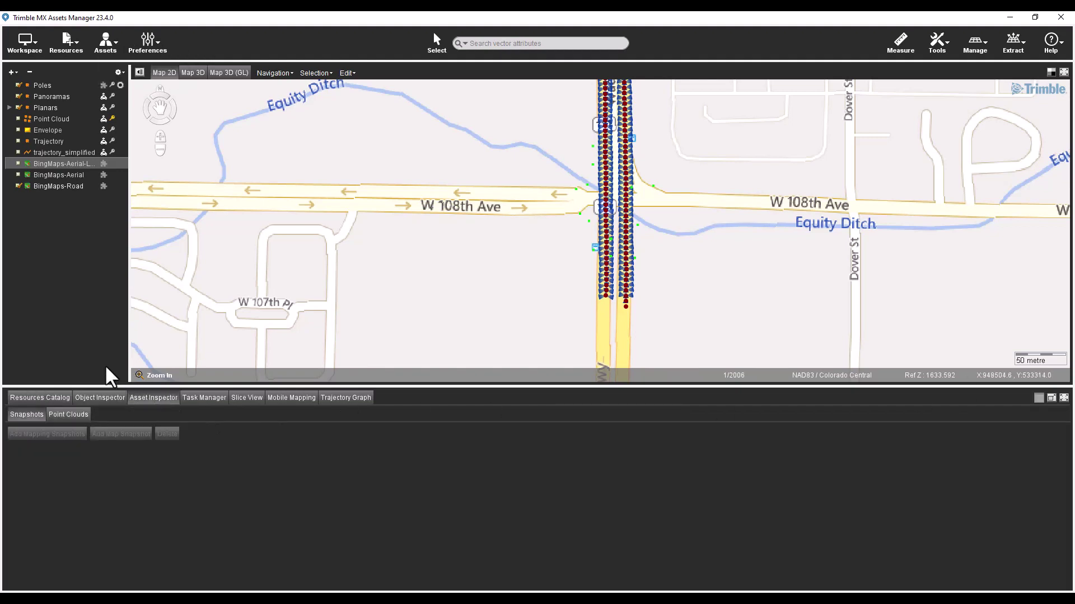
click(62, 395)
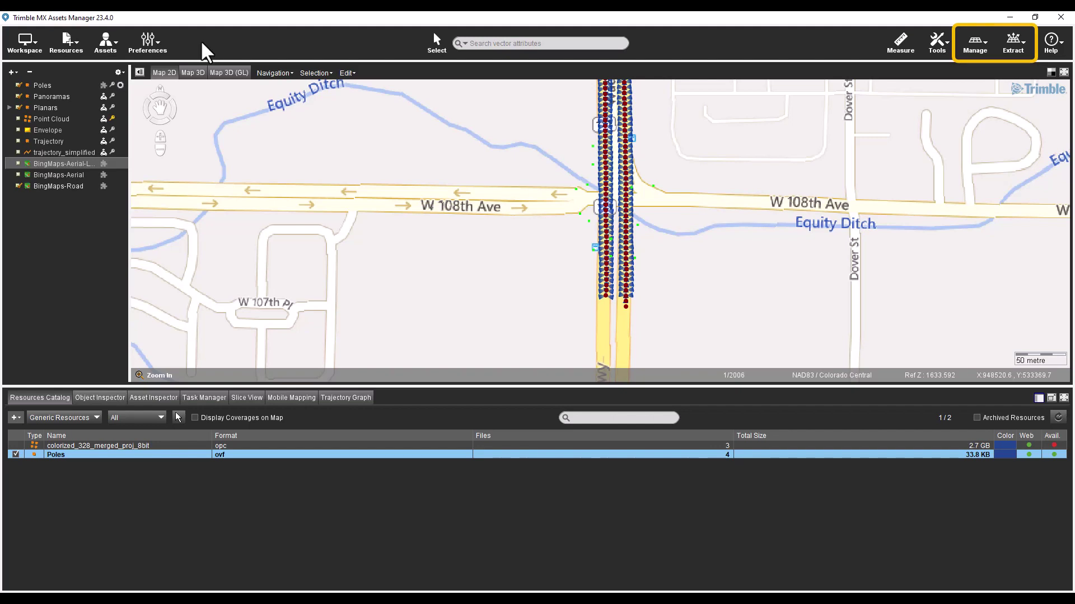
click(985, 43)
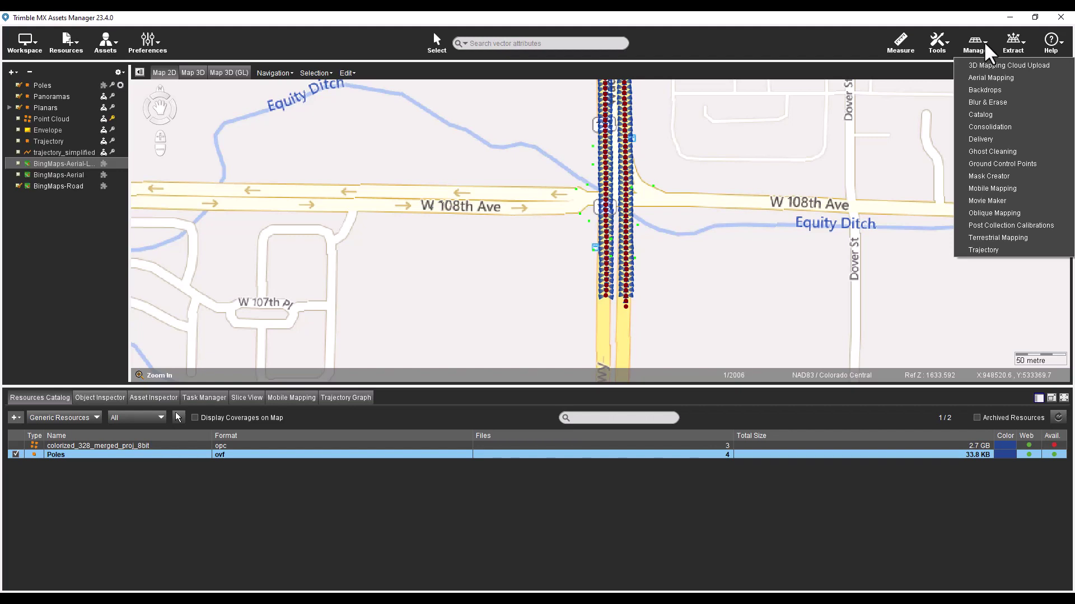
click(838, 35)
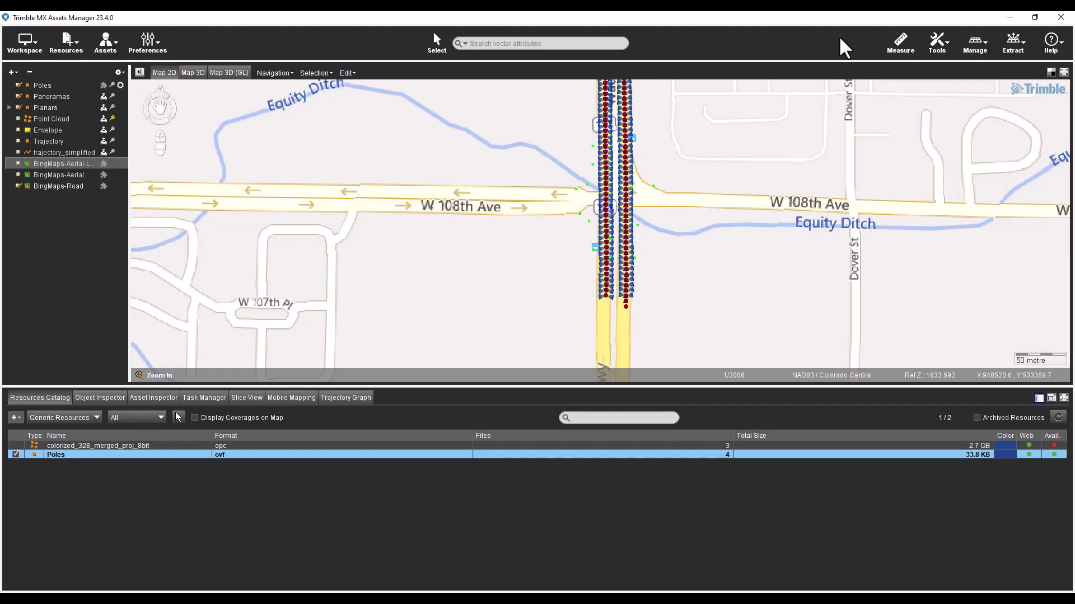
click(1022, 45)
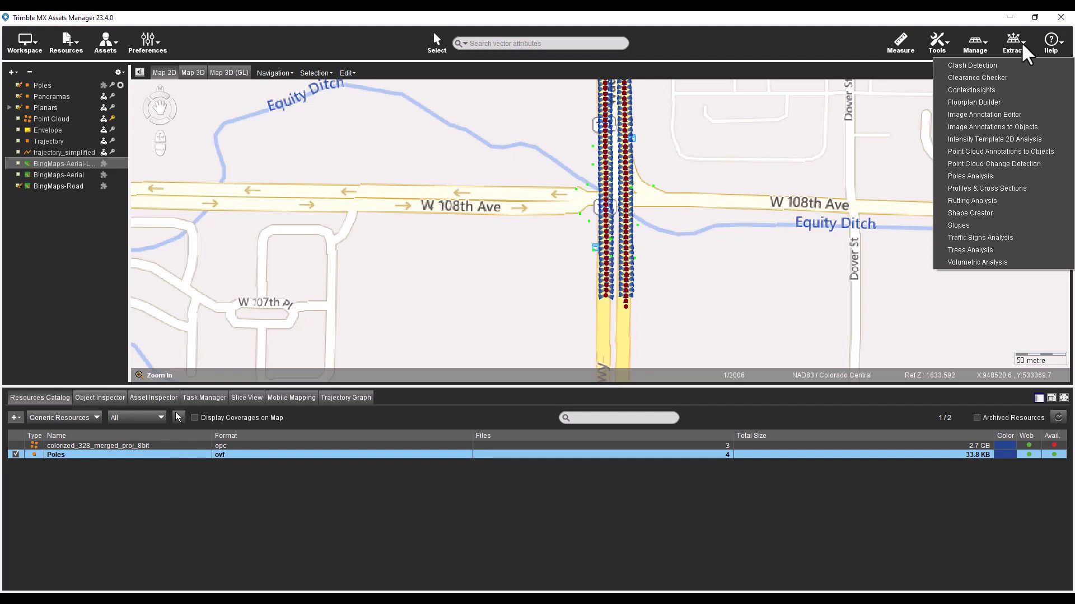
Close the Extract analyses list and show the empty Task Manager list below the map.
click(850, 39)
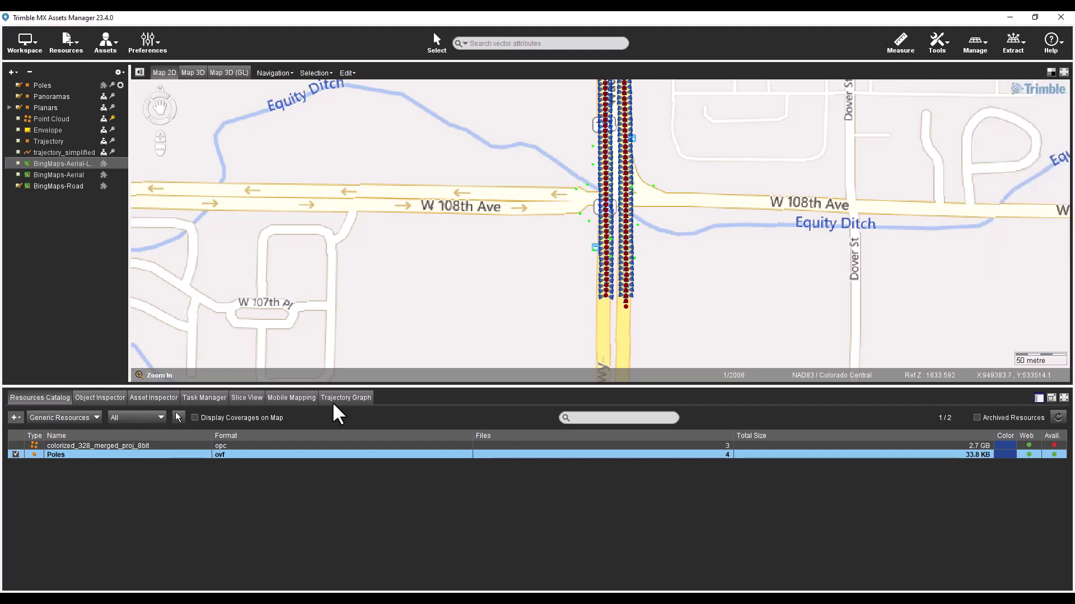
click(202, 398)
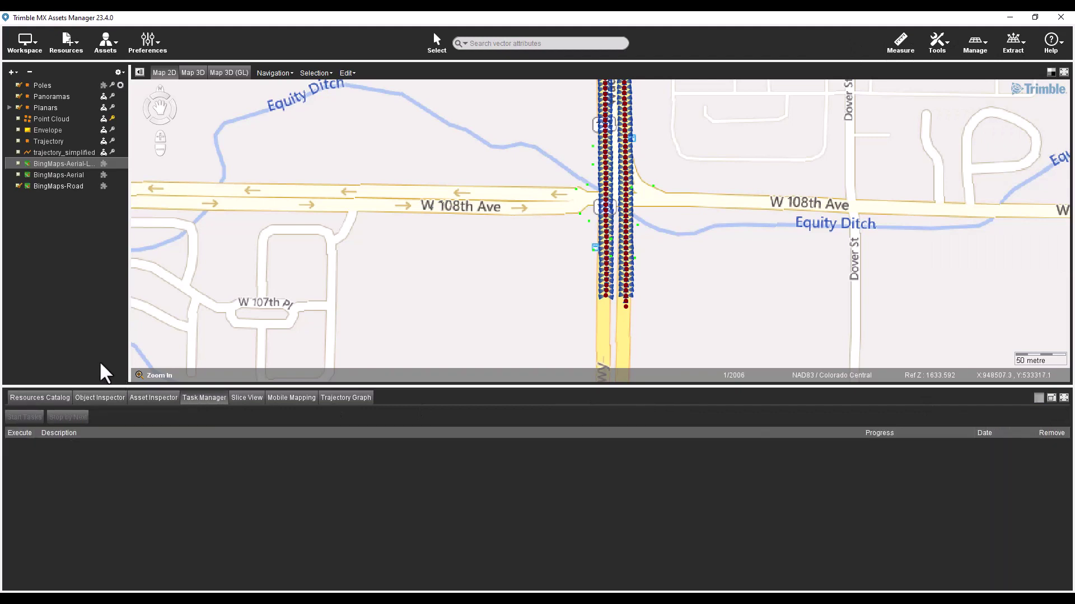